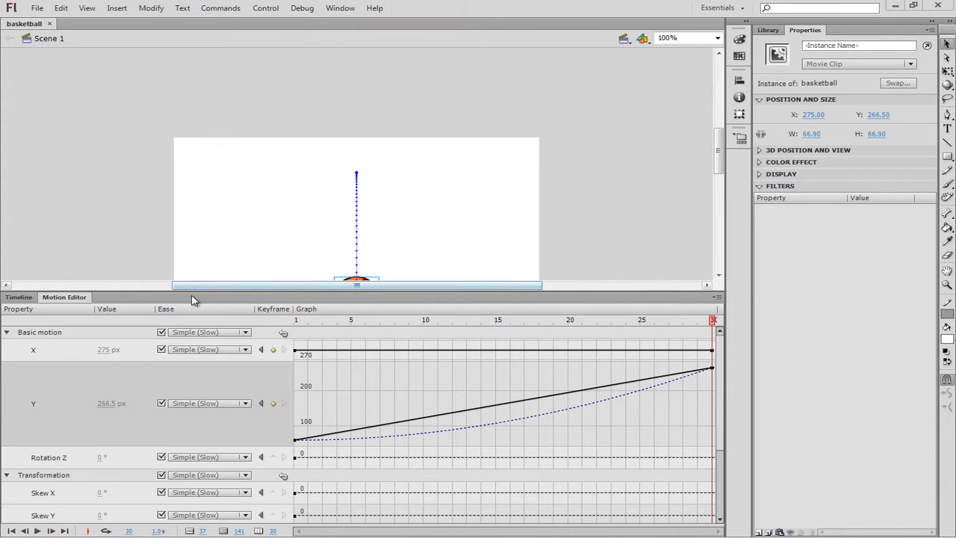
Return to the timeline with the full stage in view and select the basketball at frame 12
double_click(54, 299)
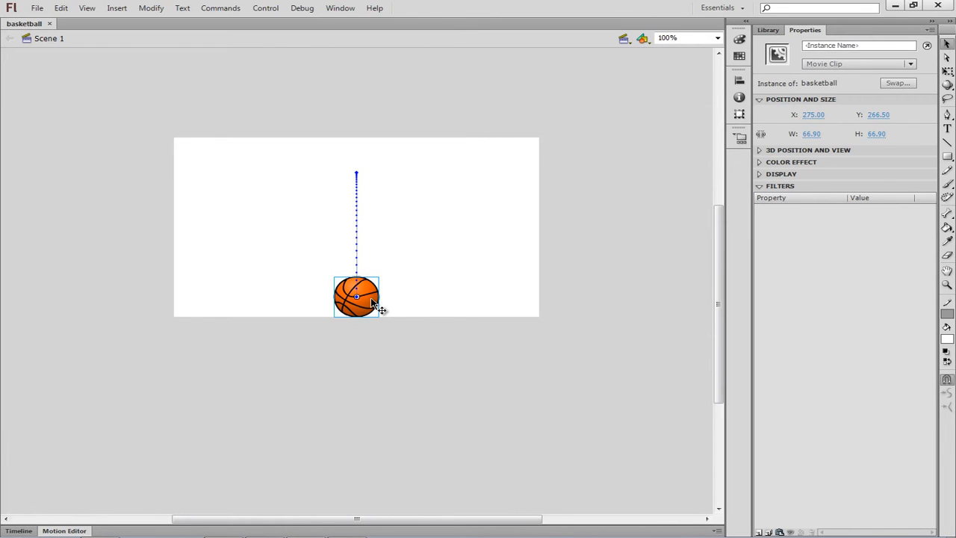
click(21, 530)
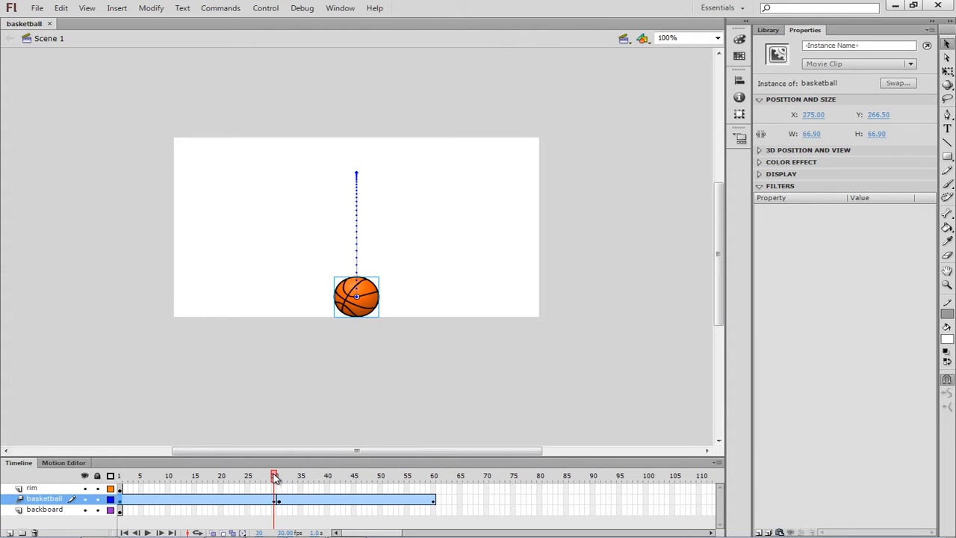
drag(273, 478, 178, 484)
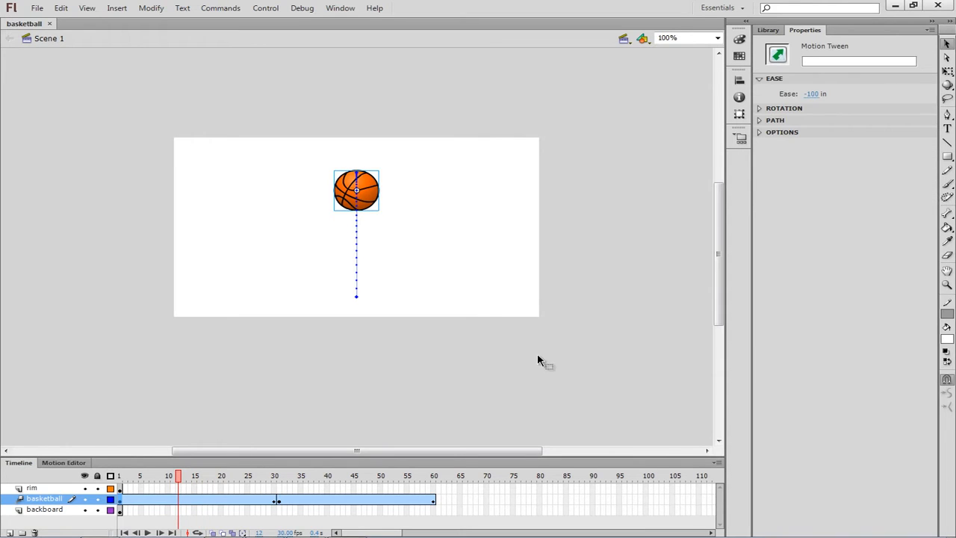
click(367, 195)
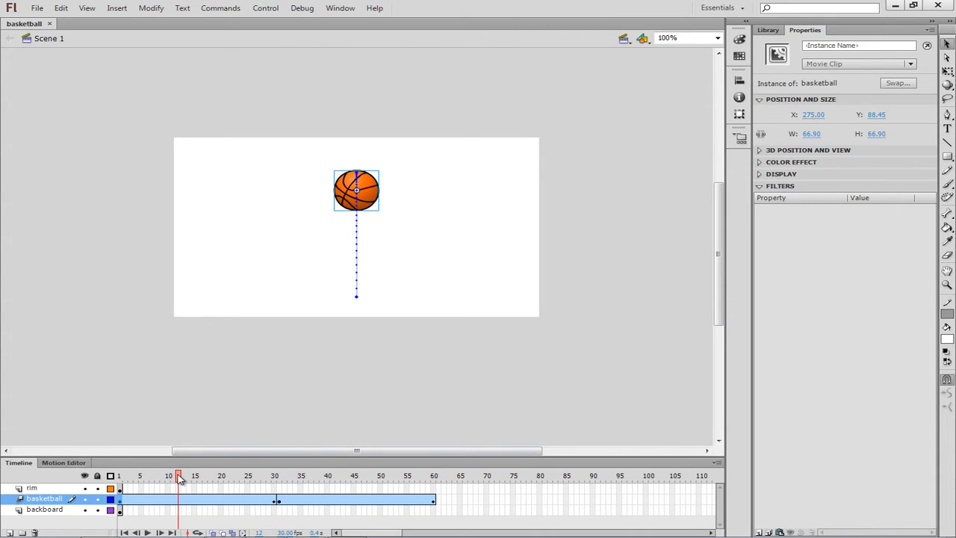
Try moving the basketball at frame 1 down to about Y 144.55, and undo the move
drag(179, 479, 124, 487)
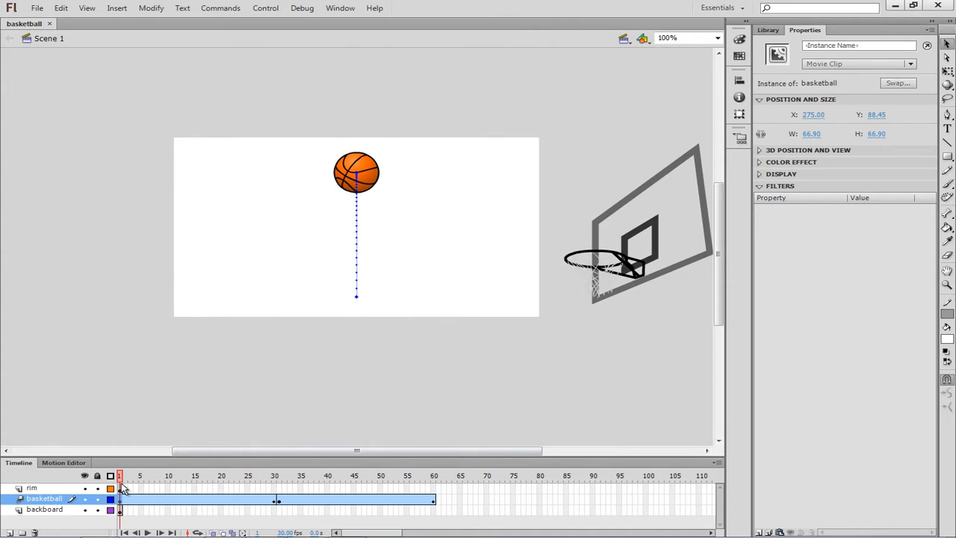
click(372, 181)
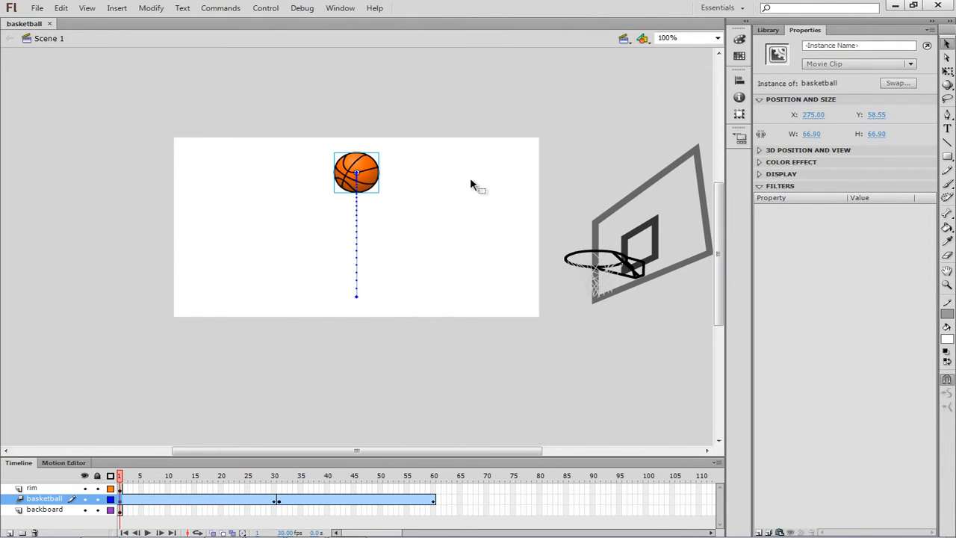
drag(371, 185, 368, 234)
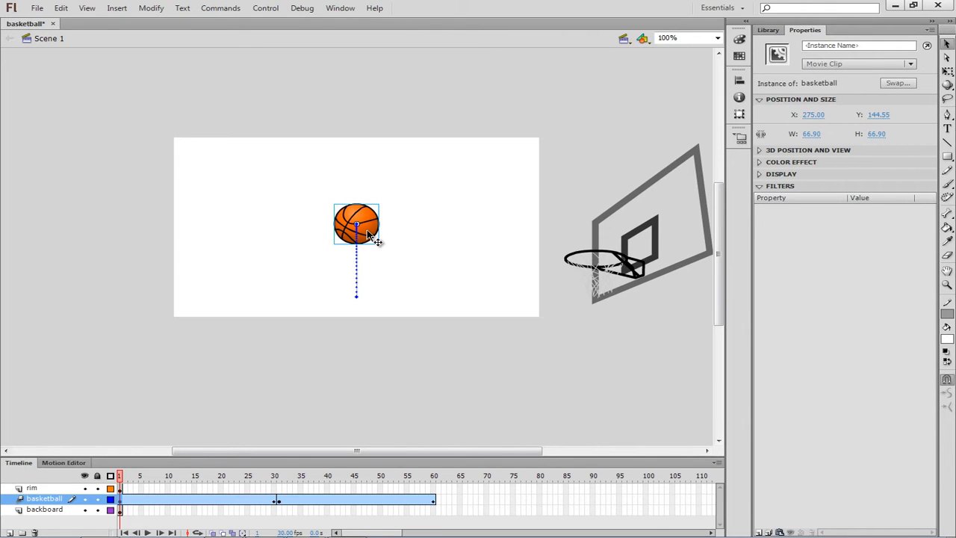
key(ctrl+z)
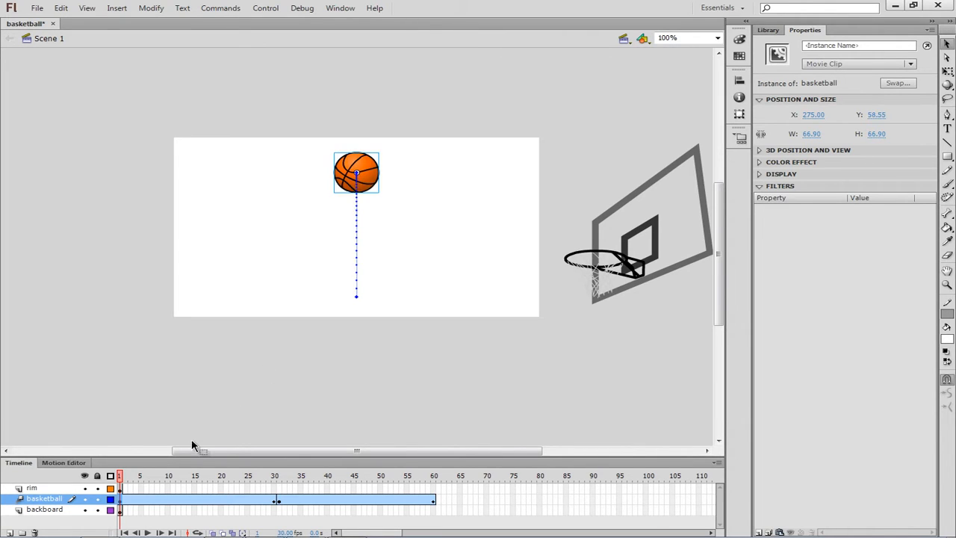
Select the basketball at frame 10 and open its Motion Editor, enlarged to show the X and Y graphs
drag(122, 481, 169, 487)
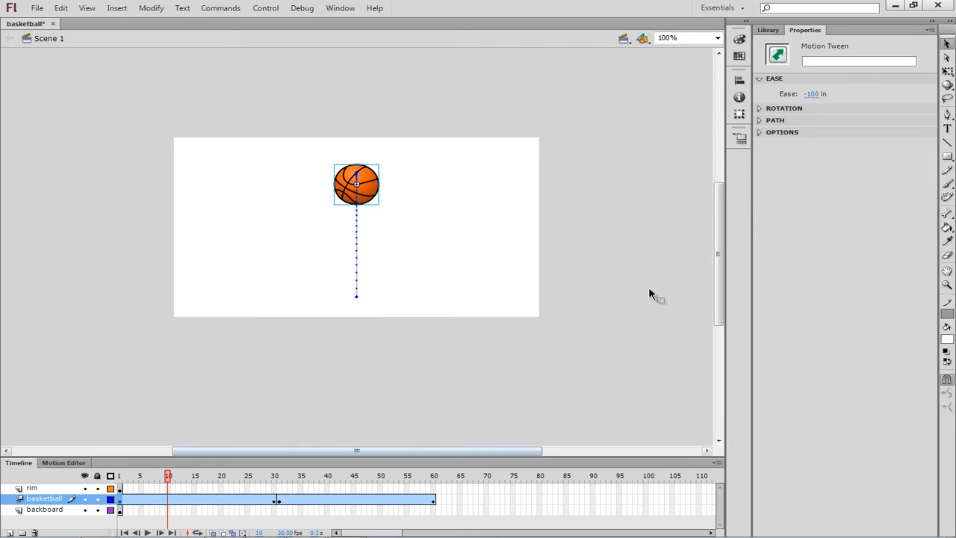
click(376, 196)
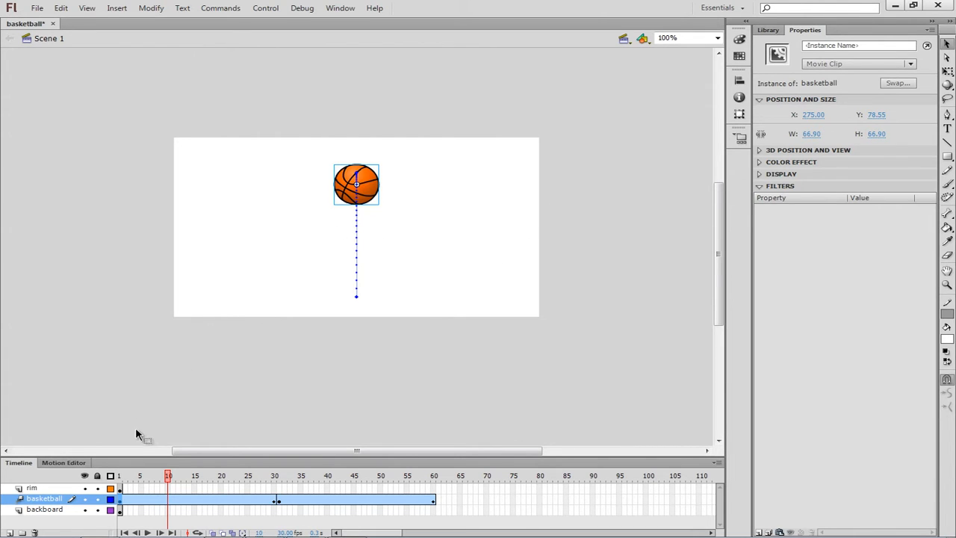
click(69, 463)
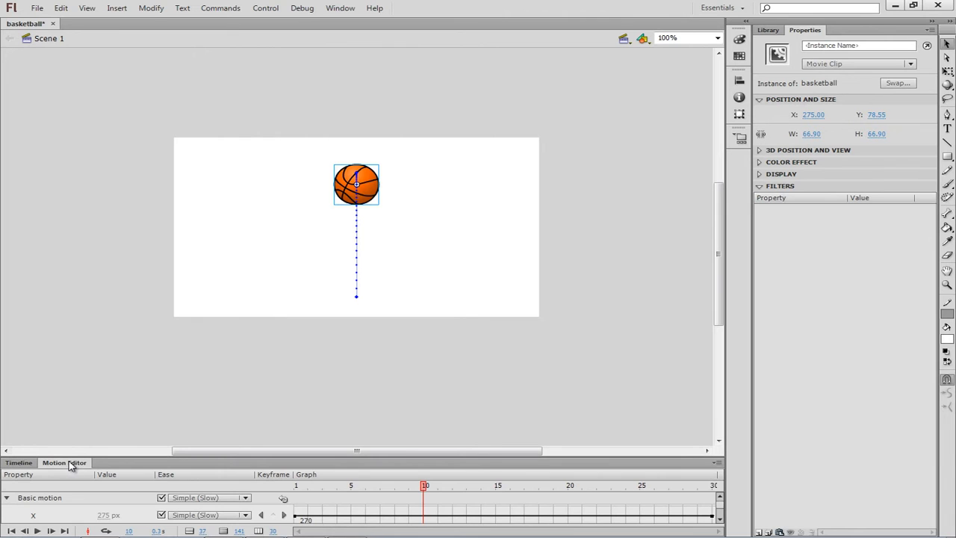
drag(119, 457, 223, 307)
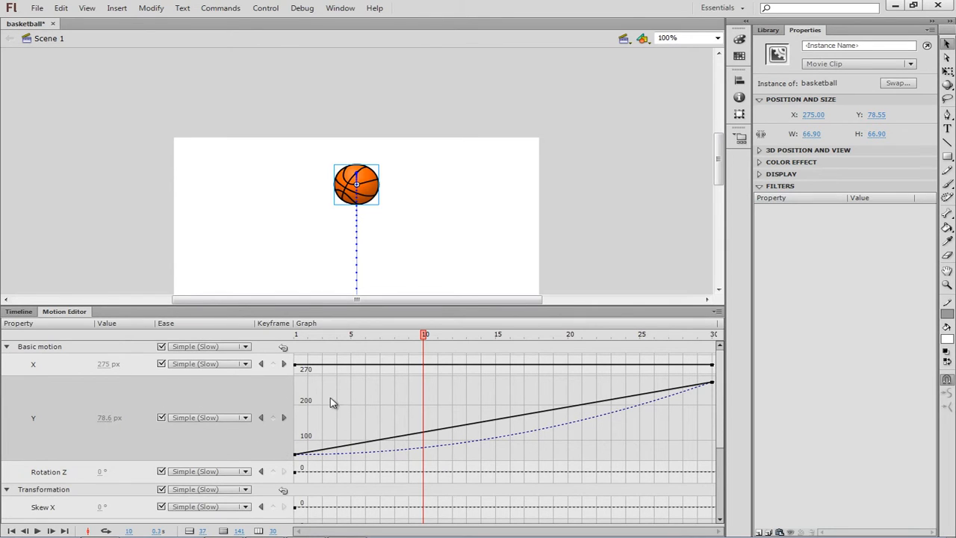
mouse_move(307, 372)
mouse_move(299, 457)
scroll(635, 411, down, 1)
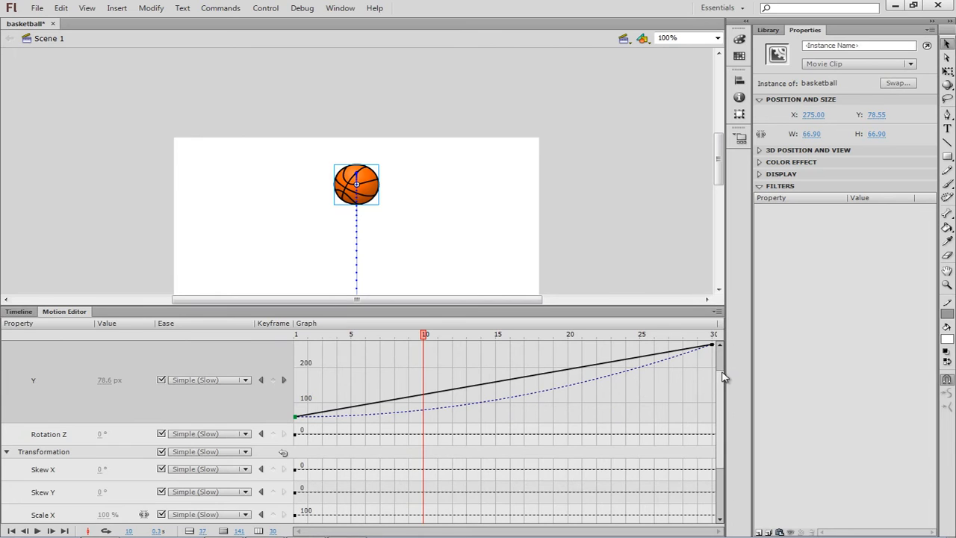
scroll(723, 374, up, 1)
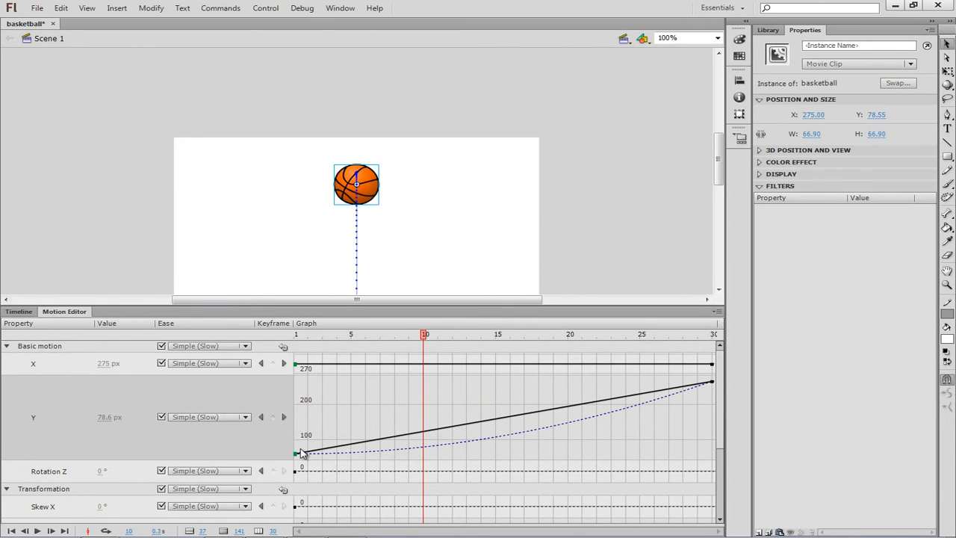
Switch the Y property's ease off and on repeatedly to compare the straight and eased motion, leaving it enabled
click(162, 417)
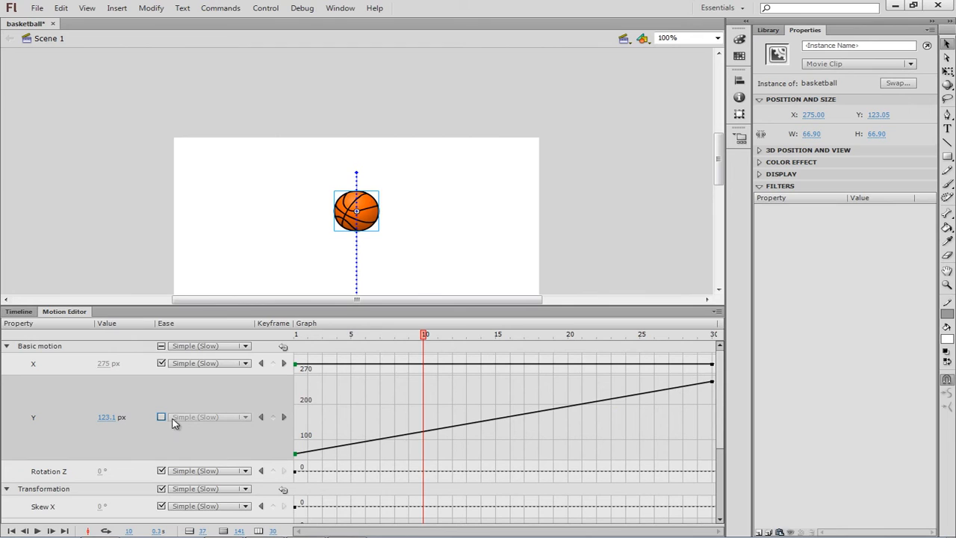
click(162, 417)
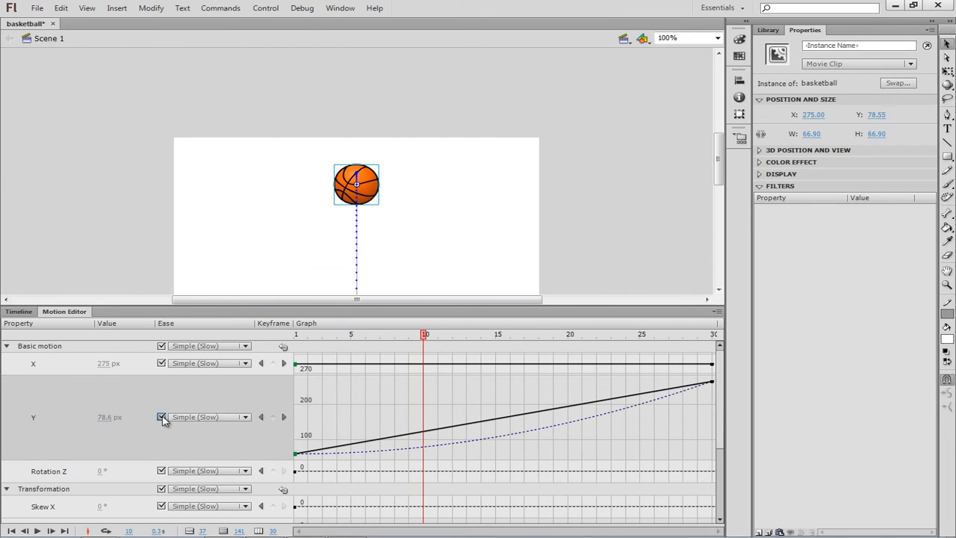
click(162, 417)
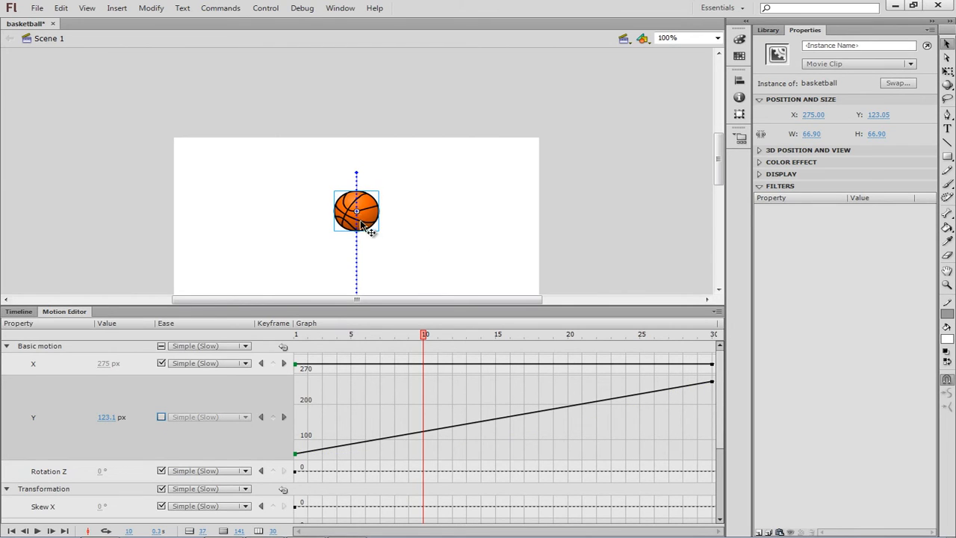
click(161, 418)
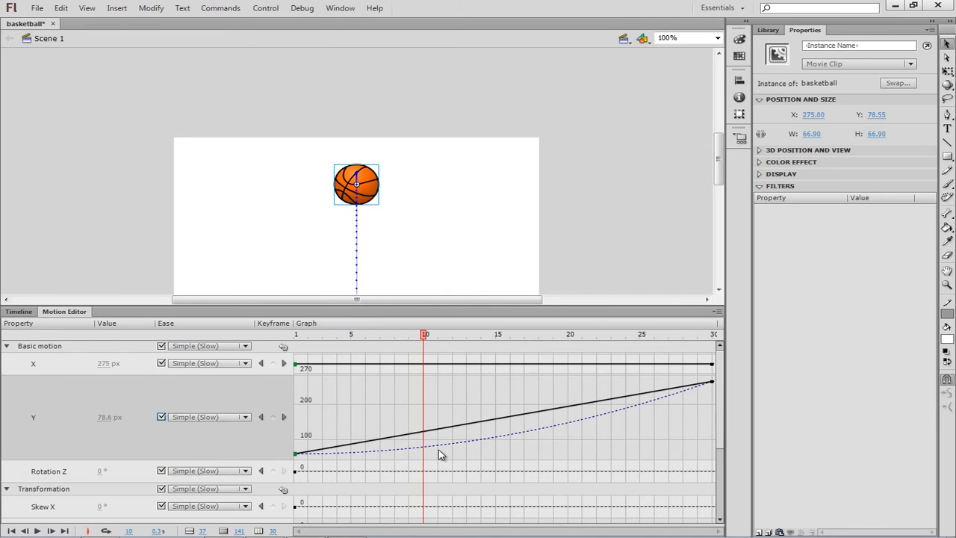
click(162, 417)
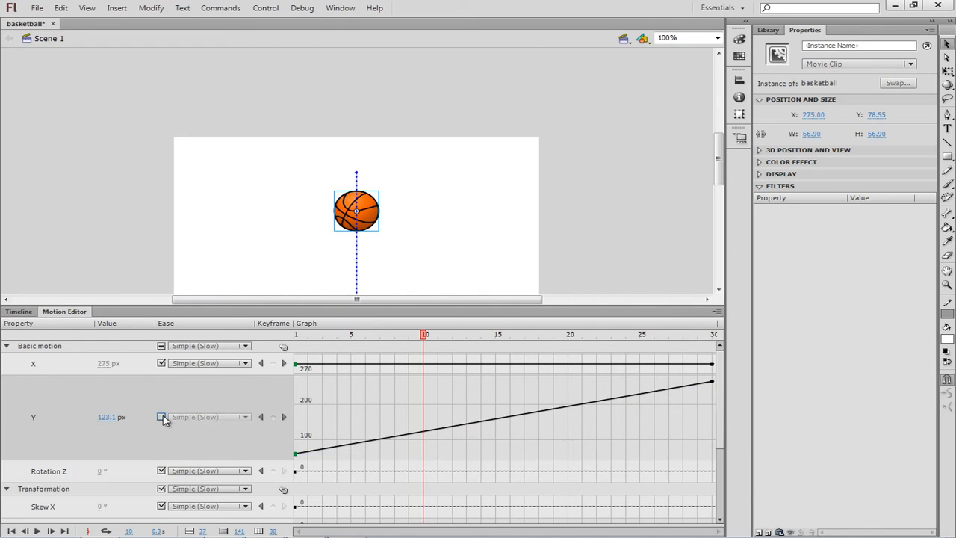
click(162, 418)
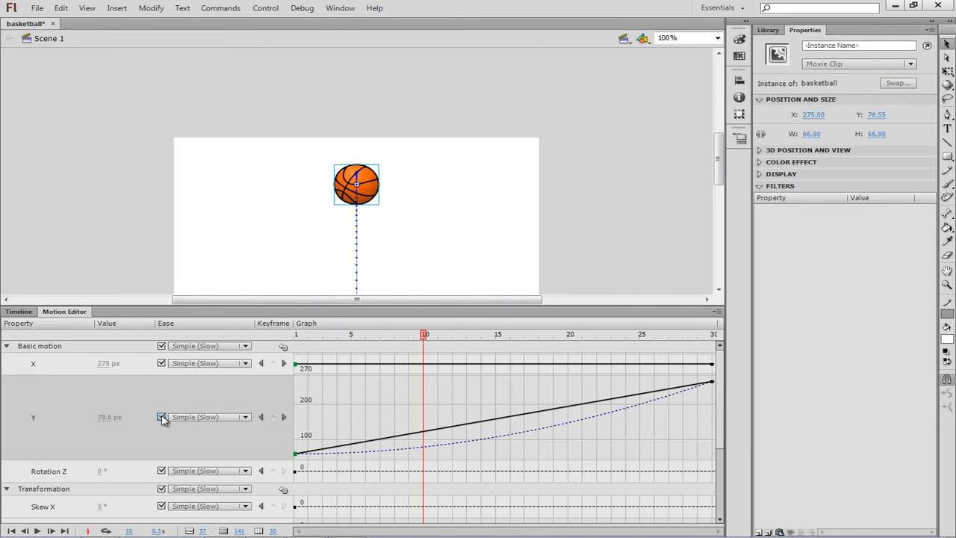
click(161, 418)
click(161, 418)
Shift the basketball's frame 1 position along the stage to about X 43.25, making the motion path diagonal
mouse_move(297, 373)
mouse_down()
mouse_move(297, 400)
mouse_move(300, 357)
mouse_move(303, 382)
mouse_up()
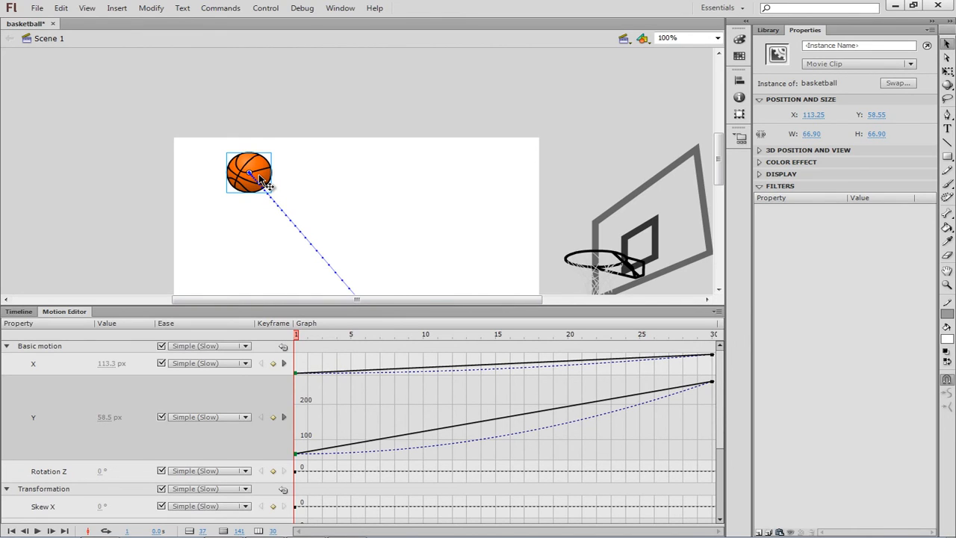
drag(260, 180, 223, 180)
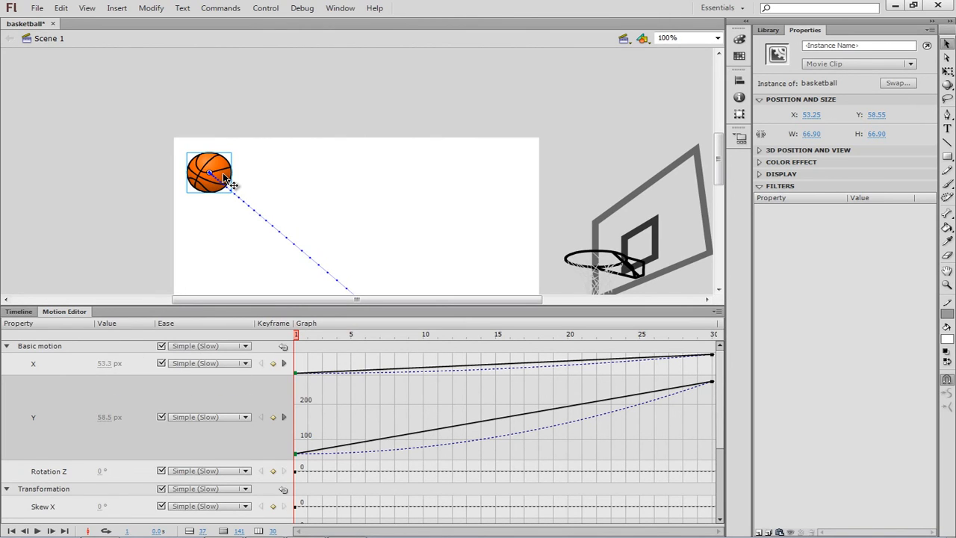
drag(226, 185, 218, 177)
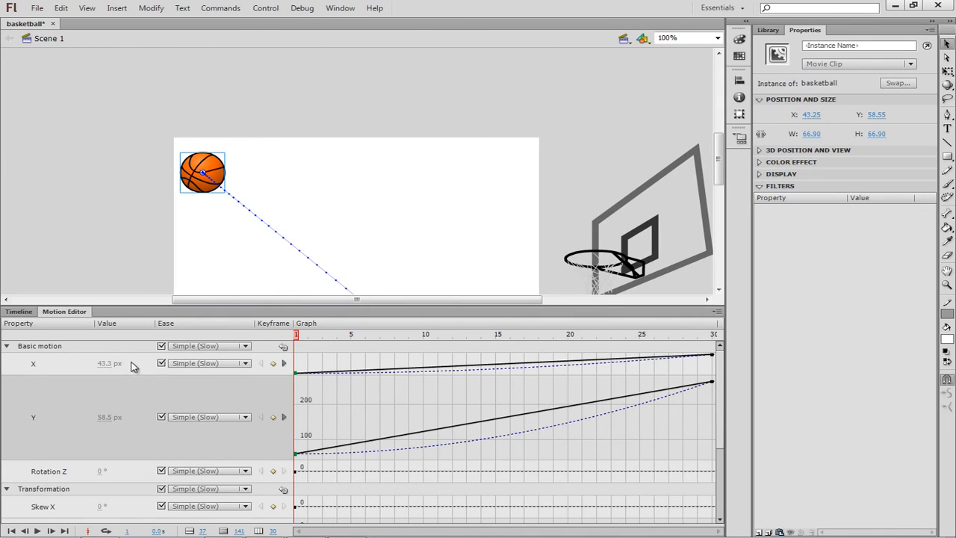
Disable the X property's ease, set the frame 1 X value to 40 and reduce it to -46 px, and re-enable the ease
click(162, 364)
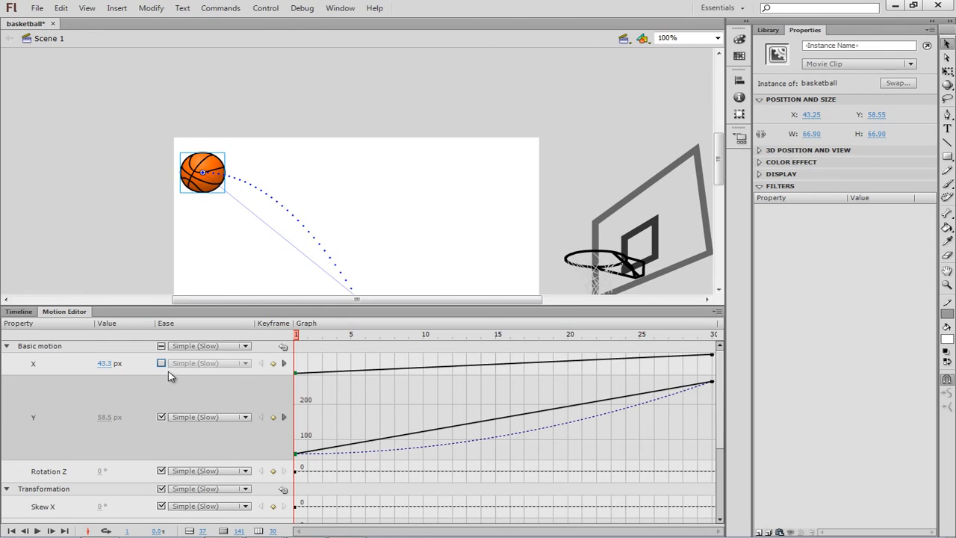
click(105, 363)
text(40)
key(Return)
drag(102, 363, 45, 363)
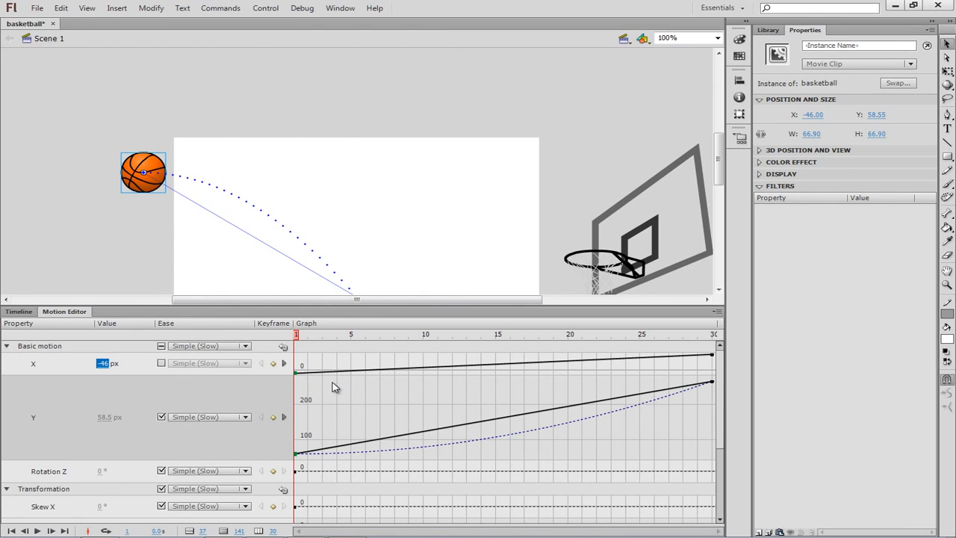
click(162, 363)
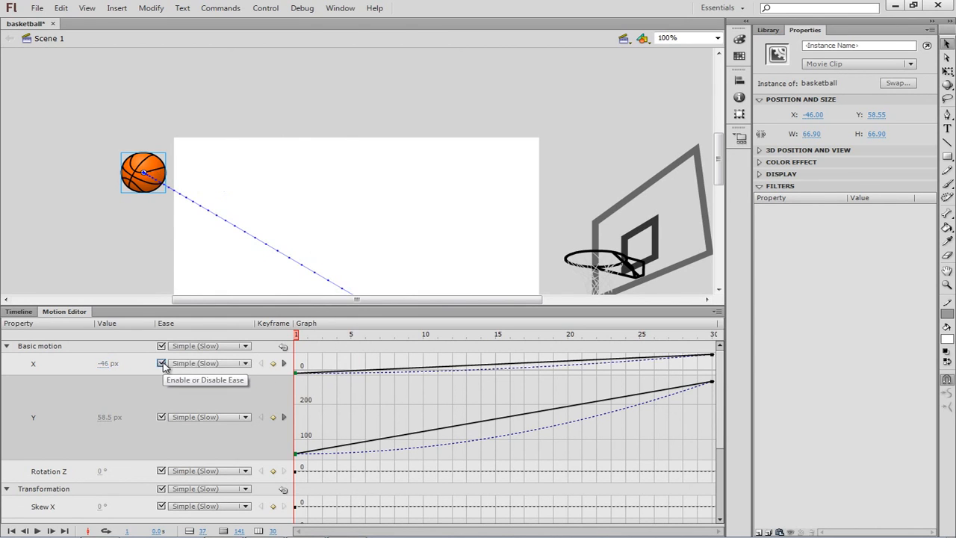